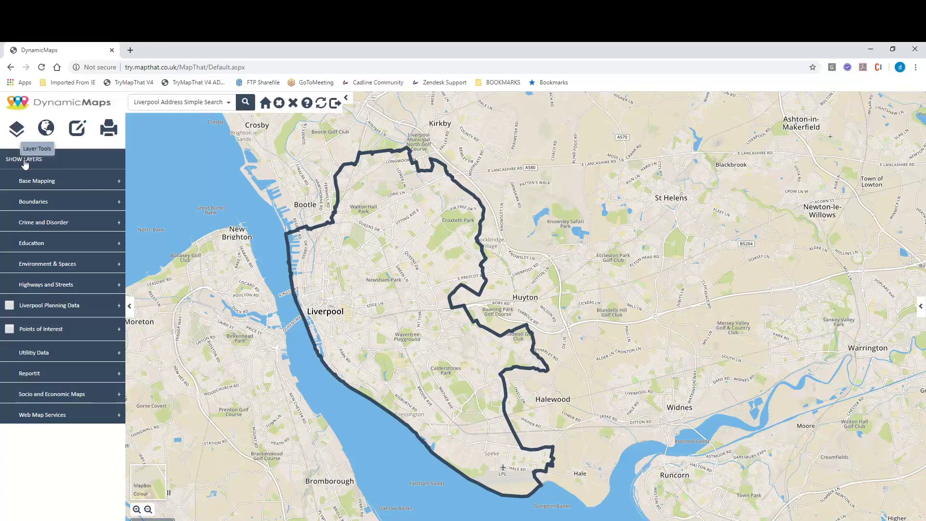
- Open the layer controls to examine the settings offered for the Liverpool Boundary layer
left_click(25, 163)
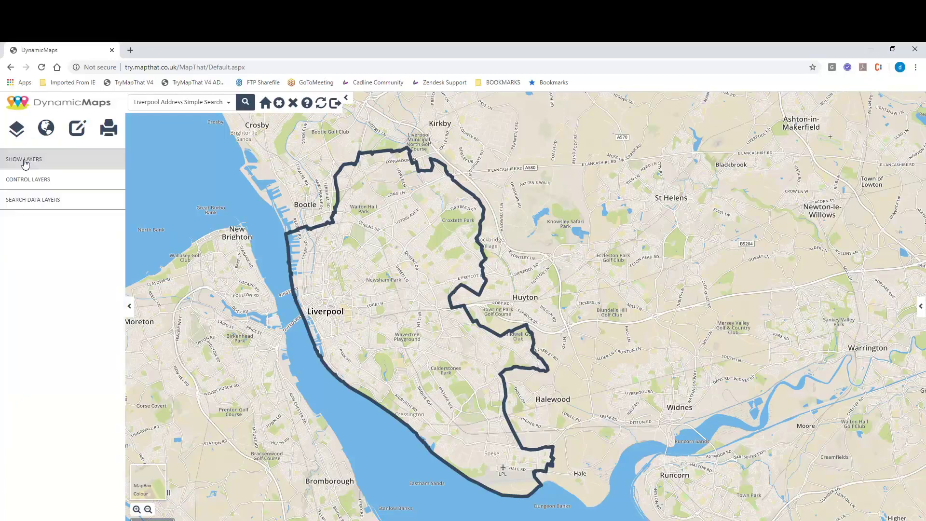
left_click(51, 185)
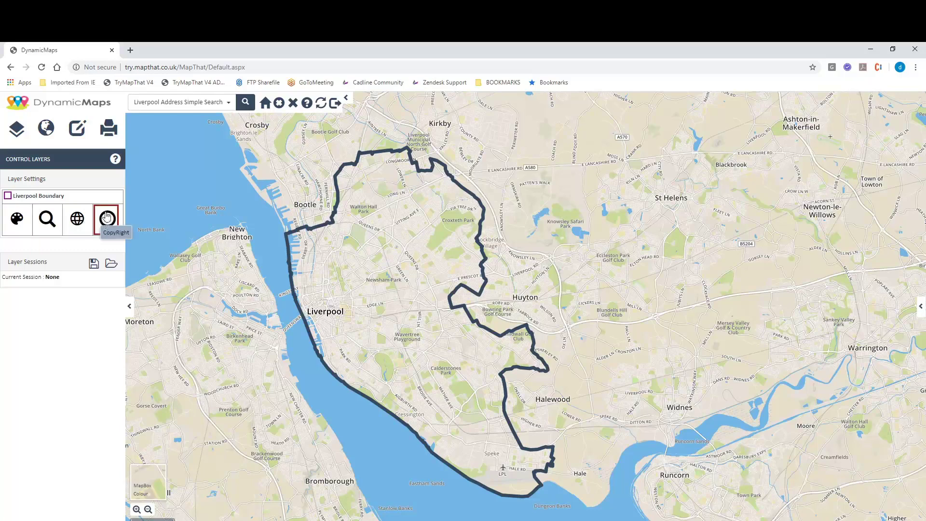
left_click(17, 130)
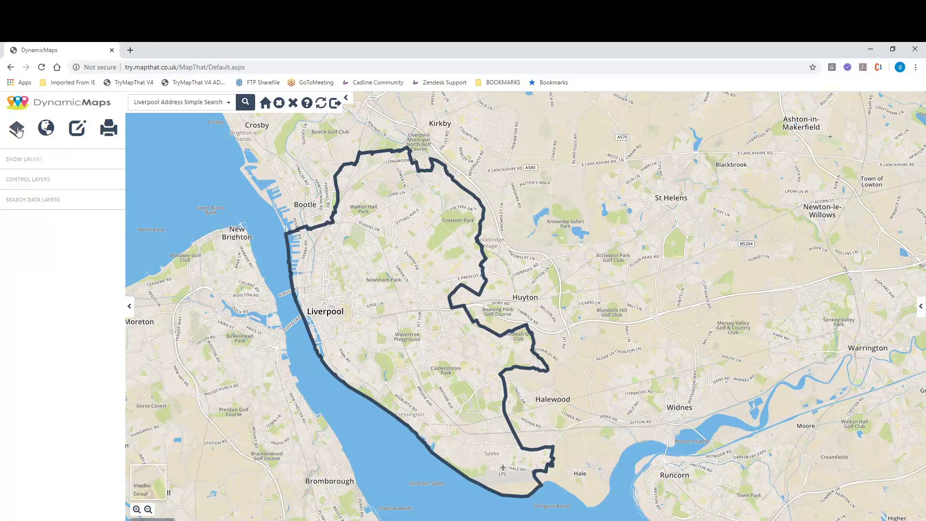
- Turn on the Liverpool Wards boundary layer and the Leisure Centres points-of-interest layer
left_click(27, 159)
left_click(38, 201)
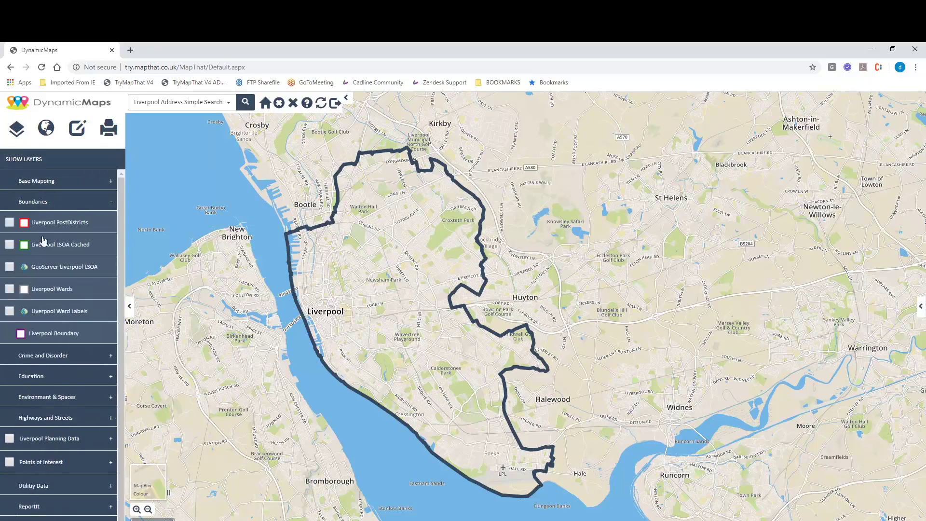
left_click(10, 288)
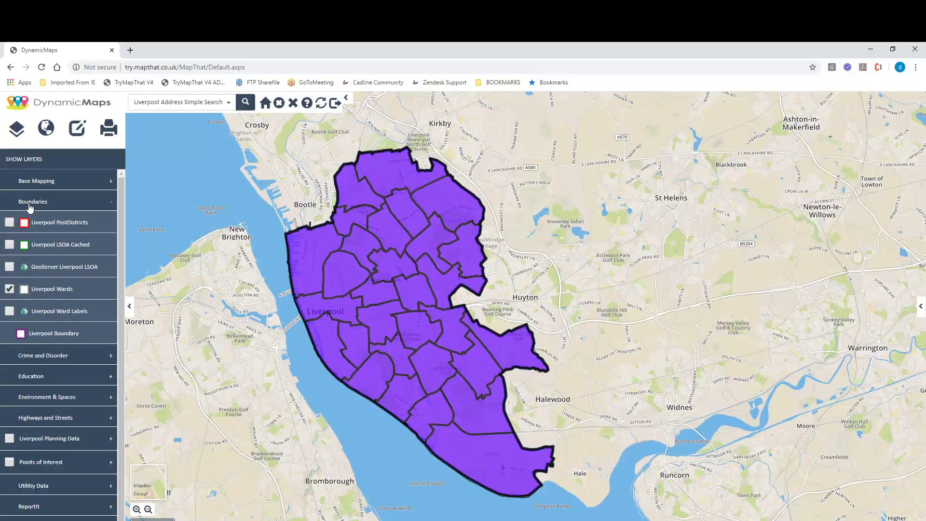
left_click(29, 205)
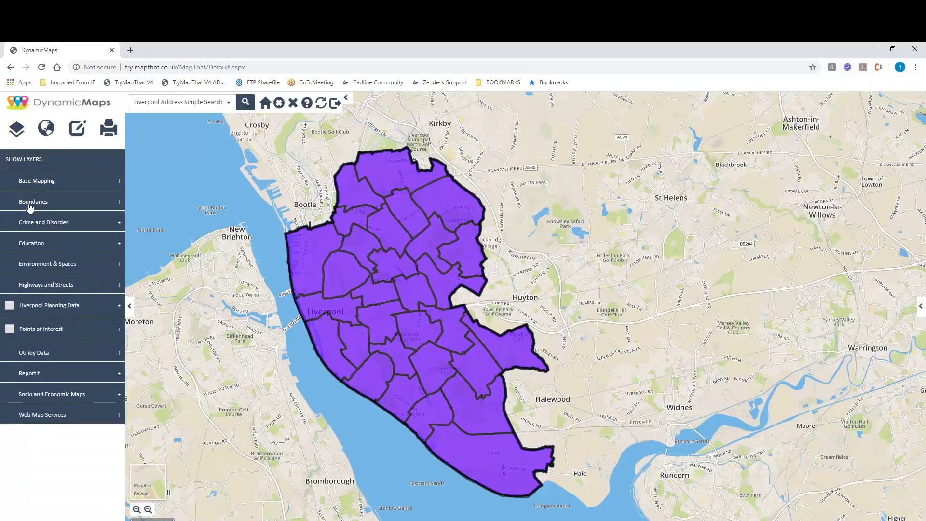
left_click(67, 330)
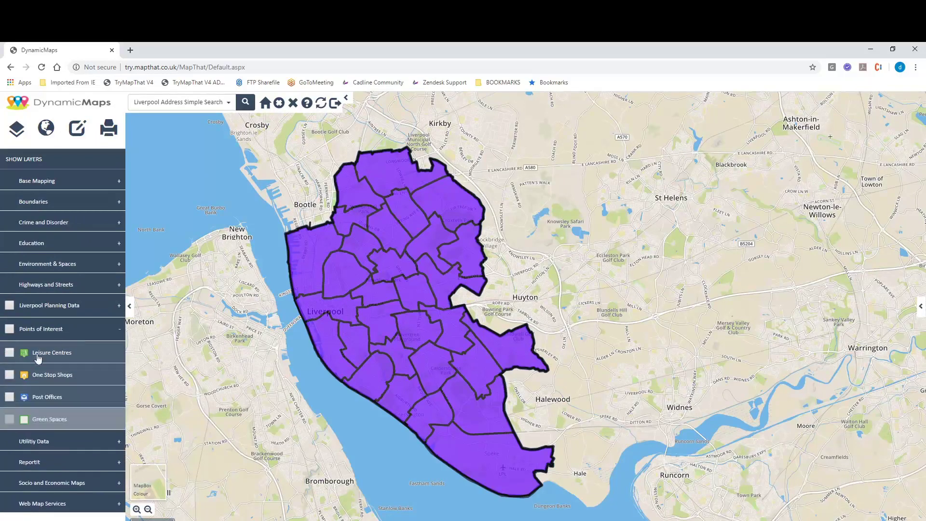
left_click(10, 352)
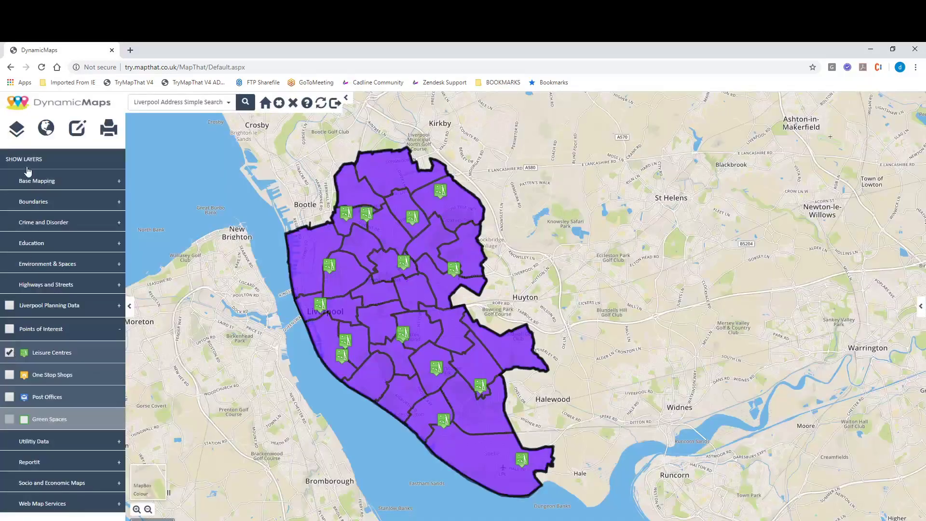
- In the layer controls, move Leisure Centres below Liverpool Wards in the drawing order and bring it back above
left_click(26, 161)
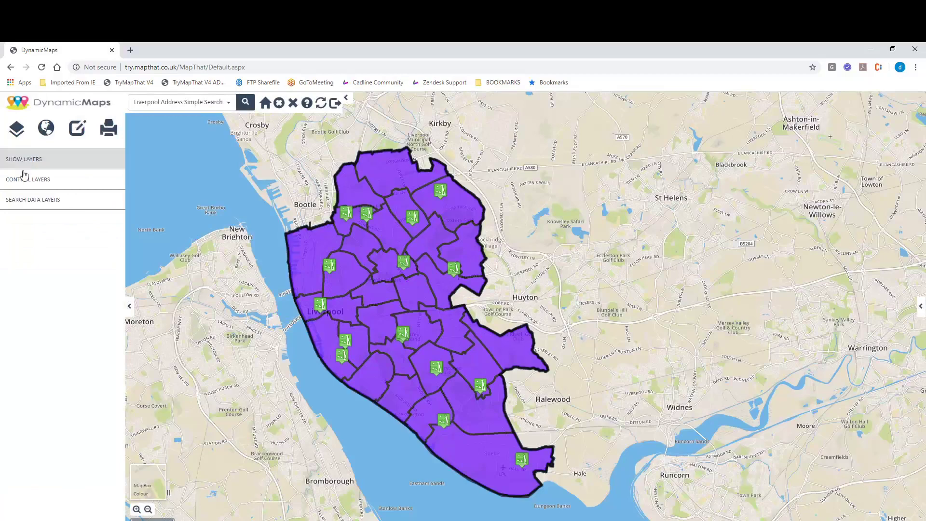
left_click(24, 179)
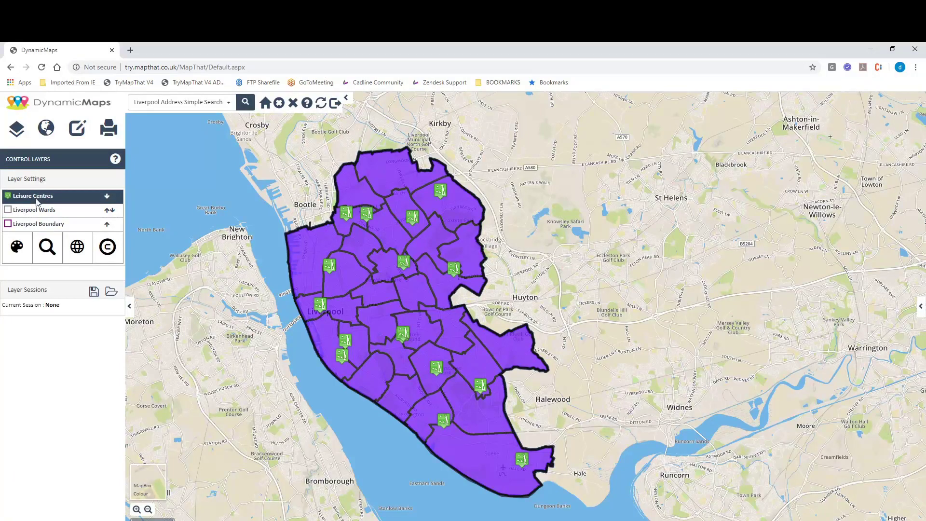
left_click(109, 198)
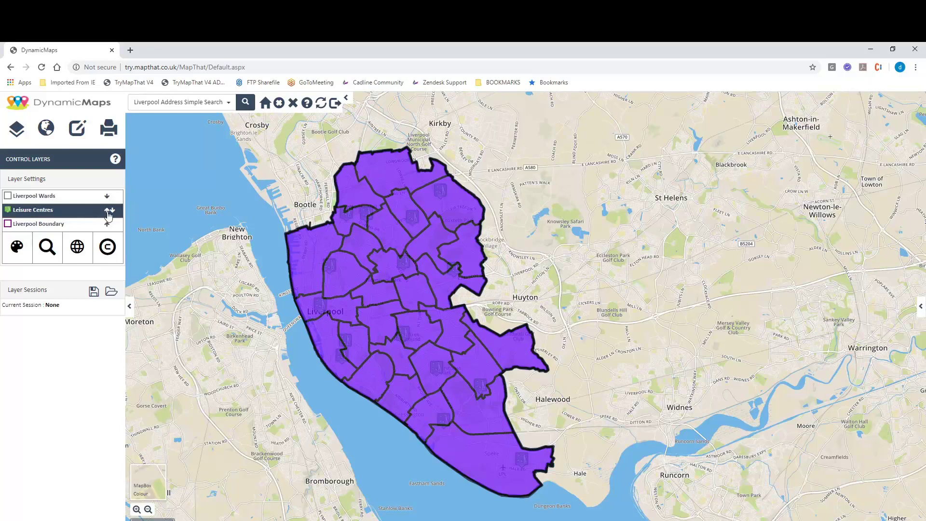
left_click(108, 211)
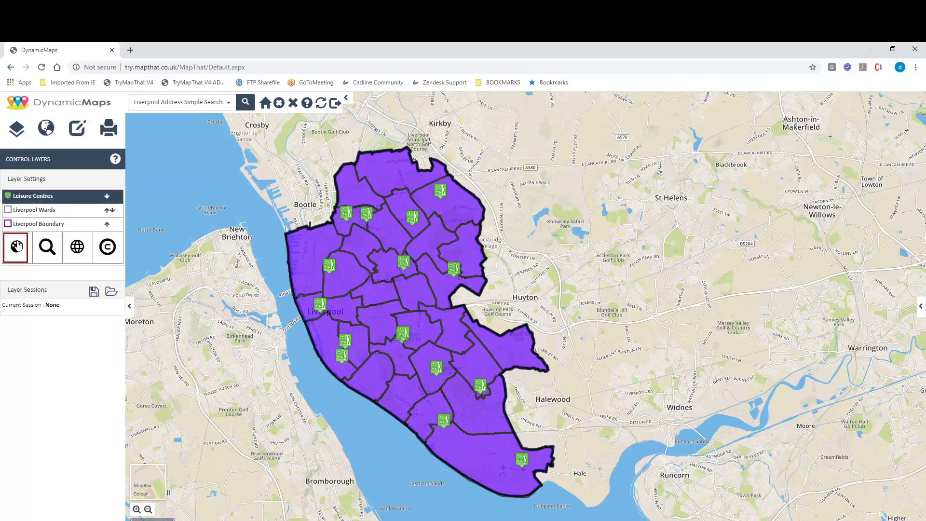
- Set the Leisure Centres layer's pin style to Blue and apply the modified style
left_click(17, 248)
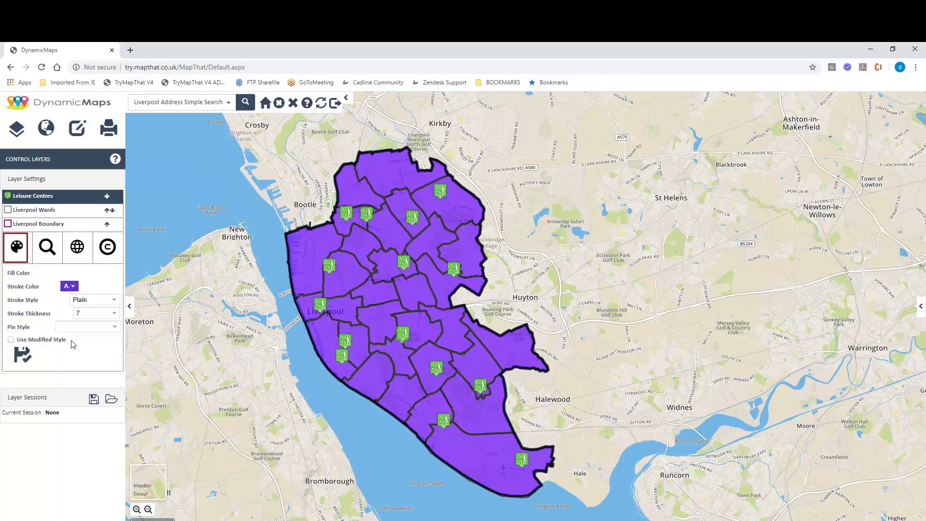
left_click(113, 327)
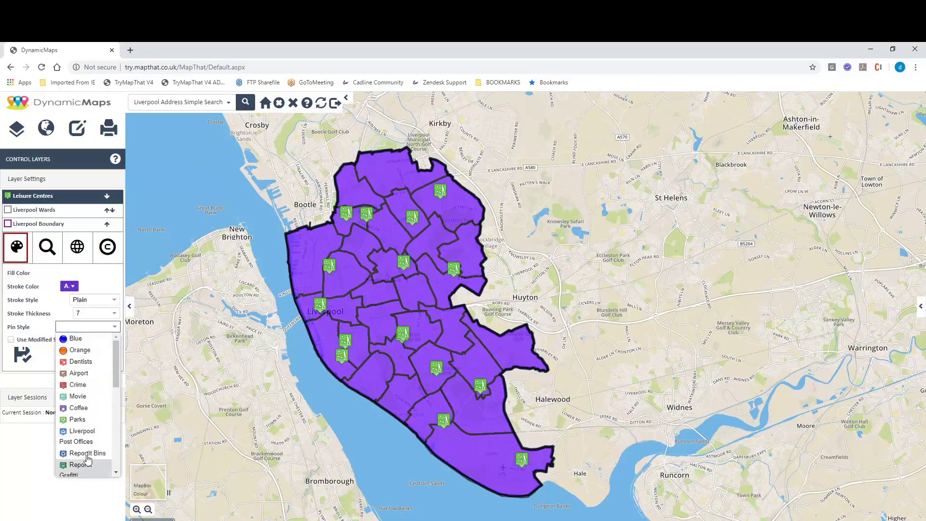
left_click(77, 339)
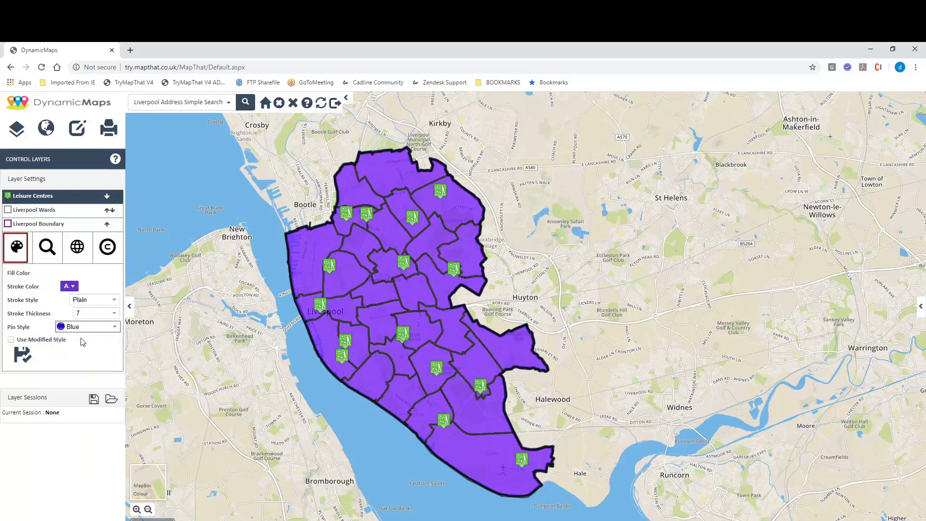
left_click(22, 357)
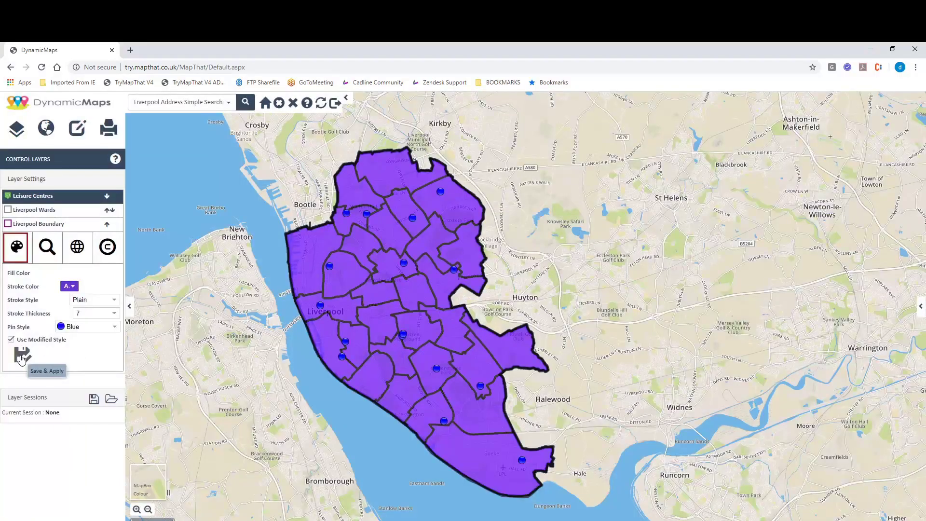
- Restyle the Liverpool Wards layer with a turquoise fill, blue stroke and stroke thickness 2, and apply the changes
left_click(52, 211)
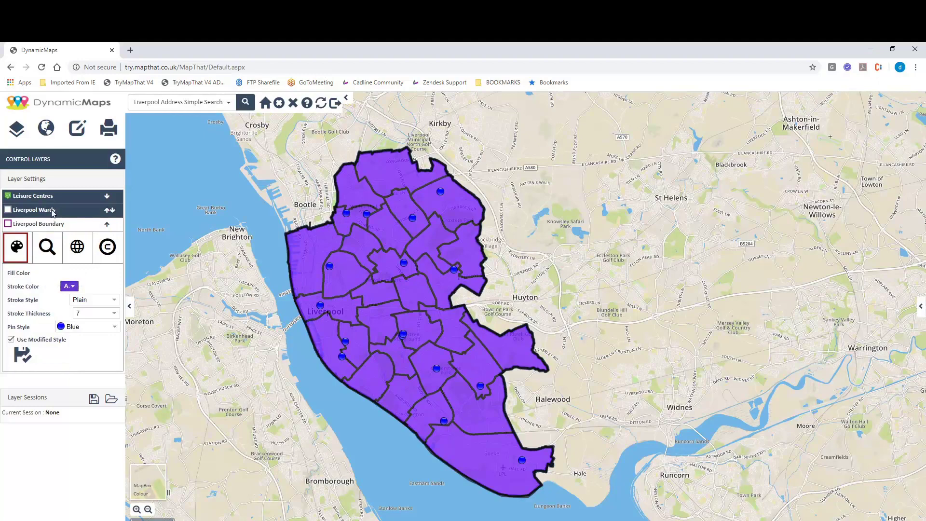
left_click(14, 247)
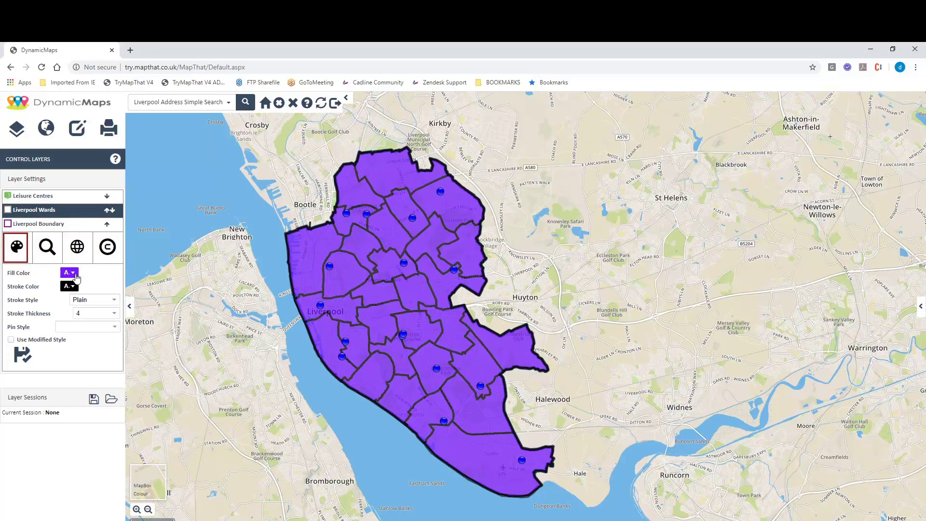
left_click(72, 273)
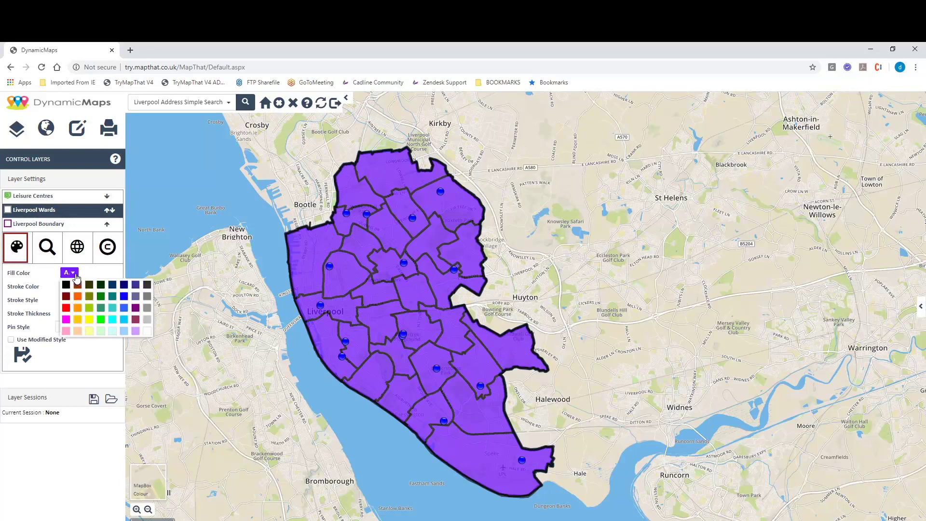
left_click(111, 309)
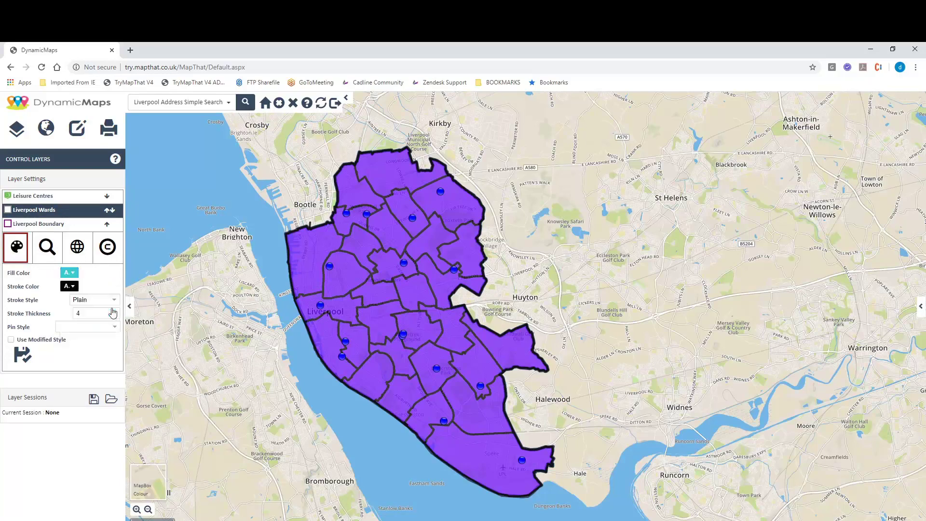
left_click(72, 286)
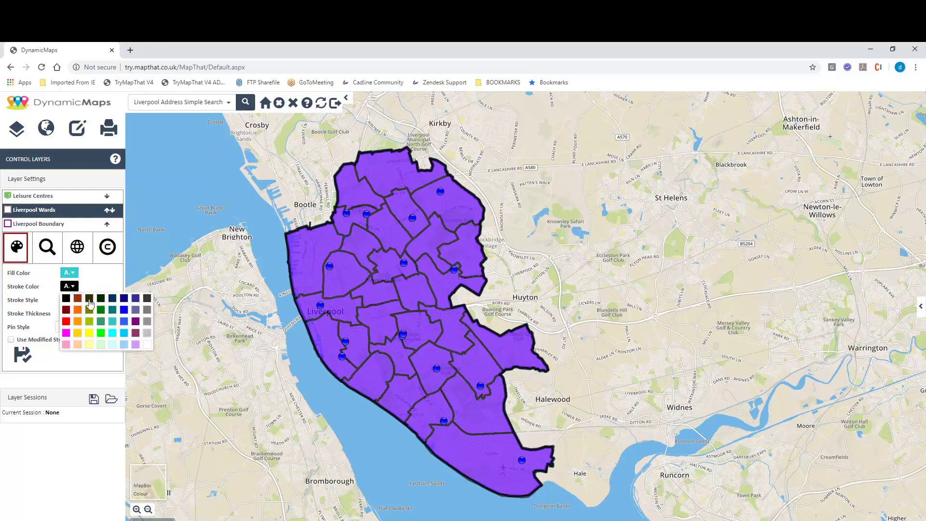
left_click(124, 310)
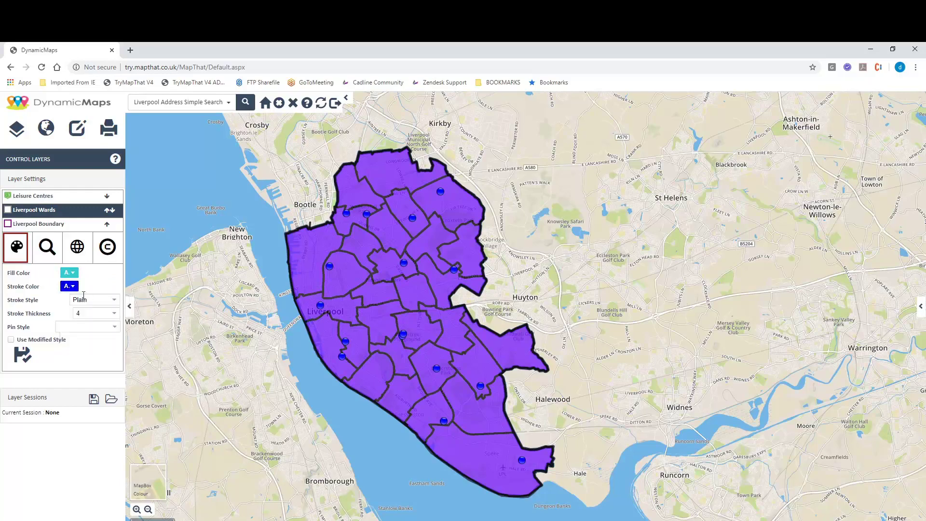
left_click(114, 315)
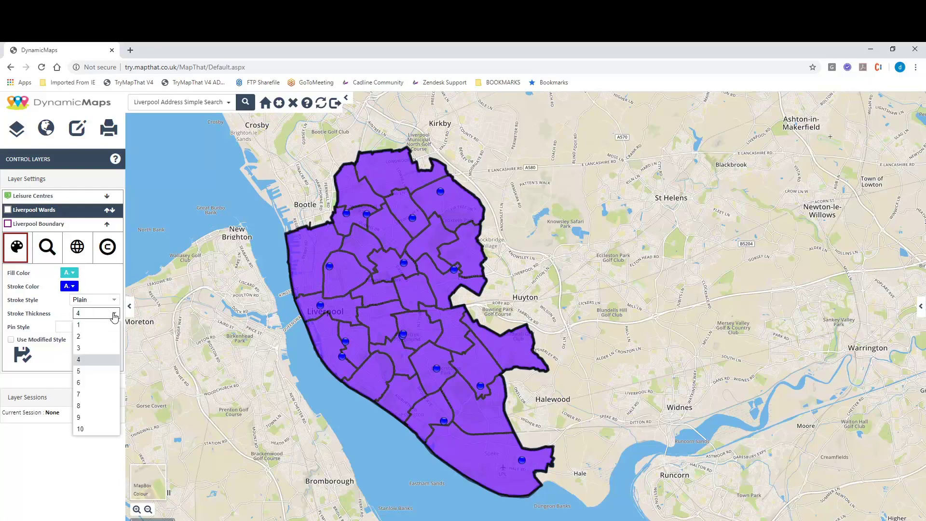
left_click(79, 336)
left_click(22, 355)
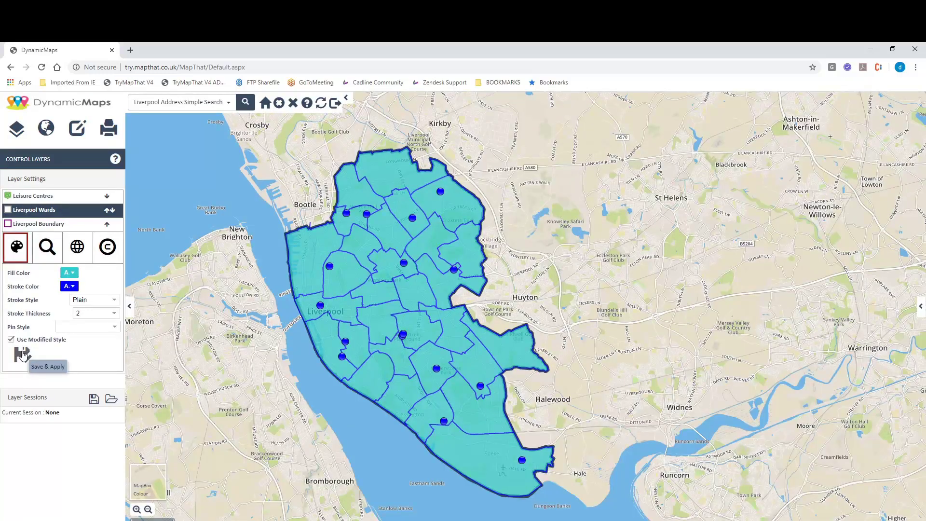
- Set the Leisure Centres layer's Zoom On level to 14, apply it, and check the layer's visibility at a closer zoom
left_click(42, 198)
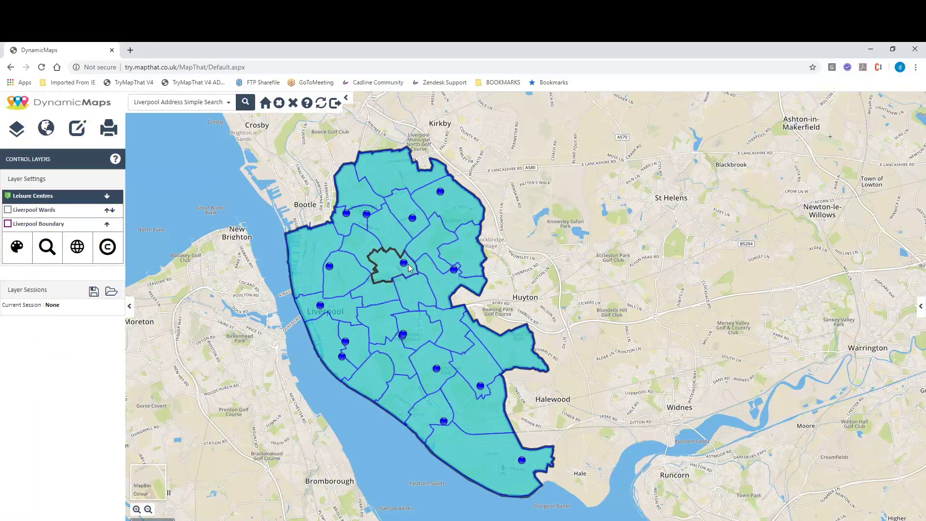
left_click(46, 247)
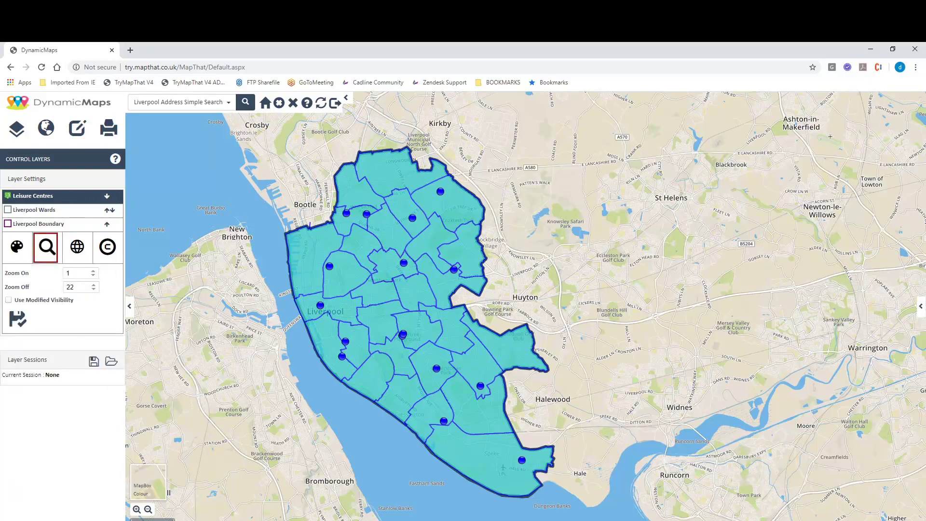
left_click(93, 271)
left_click(93, 272)
left_click(93, 272)
left_click(93, 272)
left_click(93, 272)
left_click(23, 319)
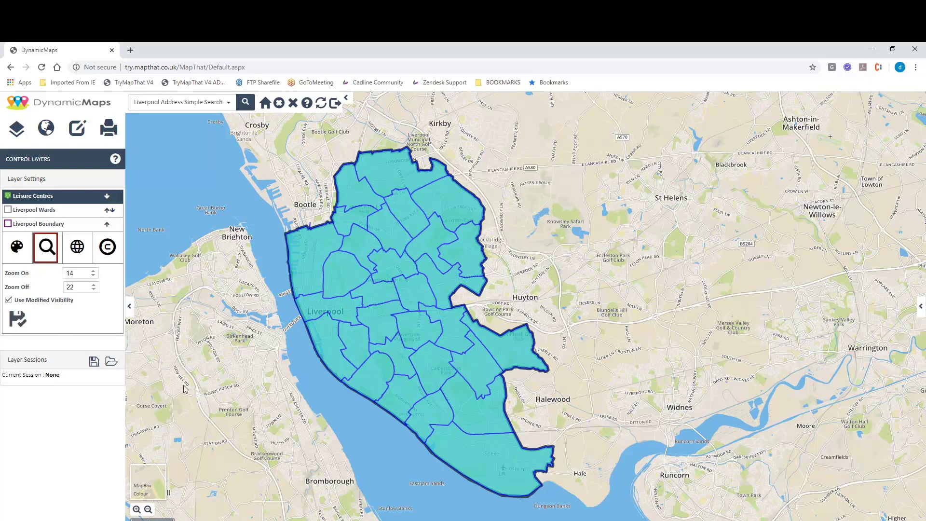
scroll(408, 268, "up", 2)
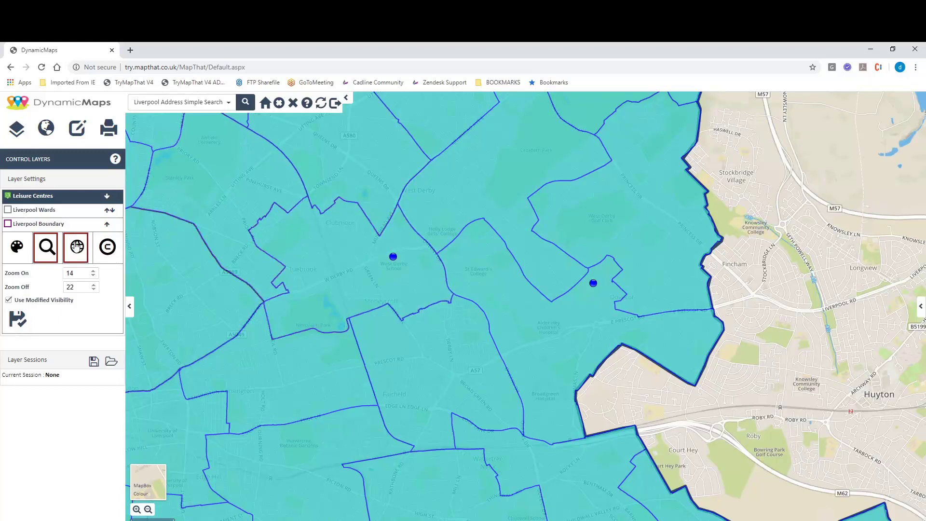
- Fit the map to the extents of the Liverpool Wards layer and view that layer's copyright statement
left_click(52, 213)
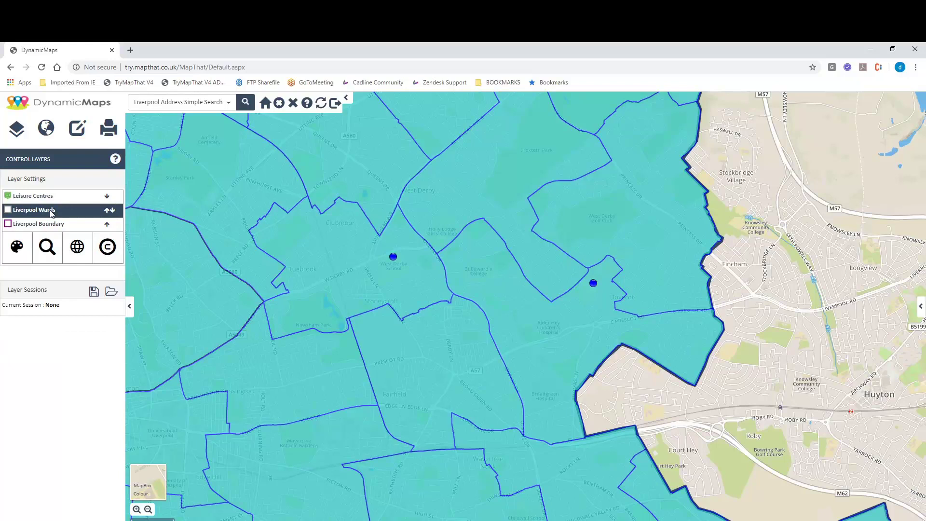
left_click(81, 252)
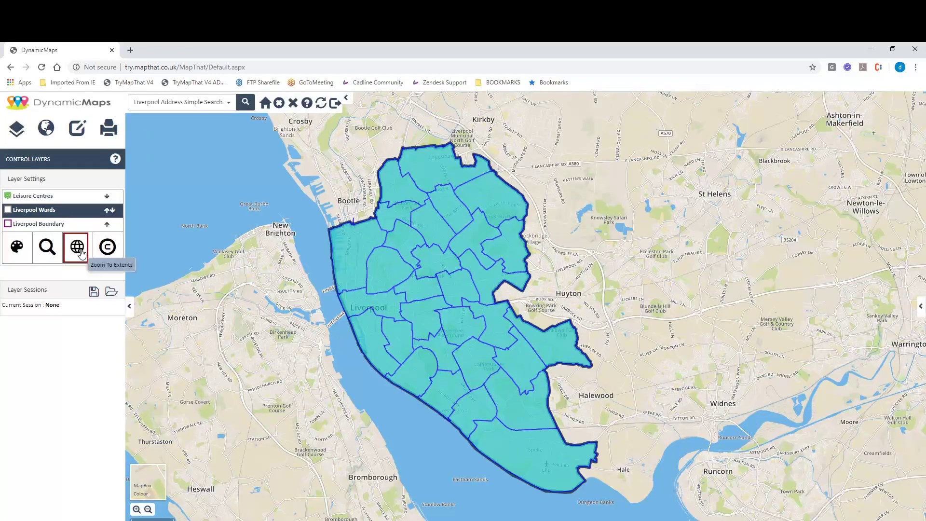
left_click(107, 247)
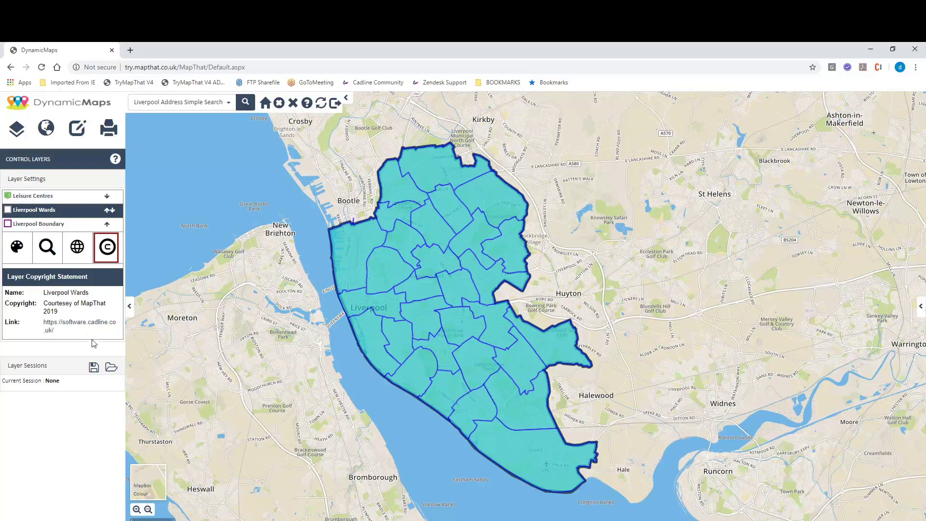
- Save the current layer session with the name "Blue Wards" and the description "LCC", and check its saved date
left_click(93, 369)
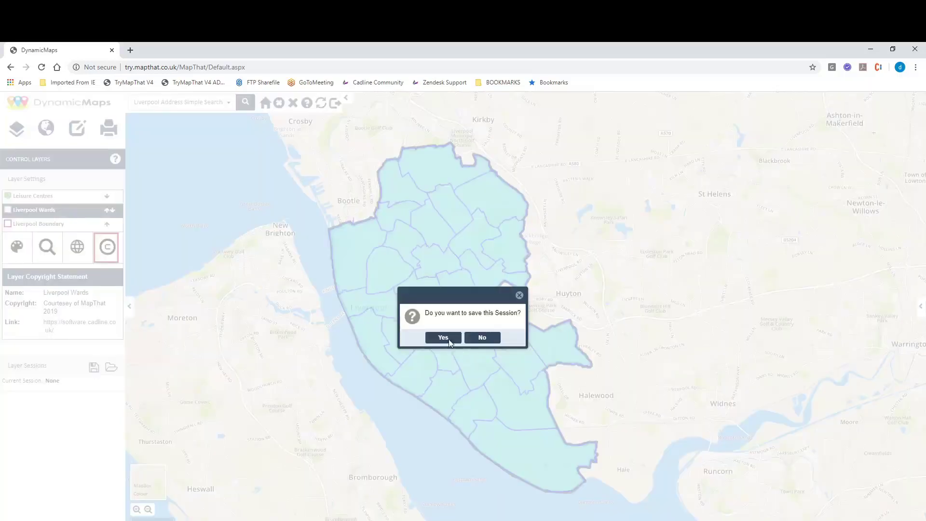
left_click(450, 340)
left_click(82, 422)
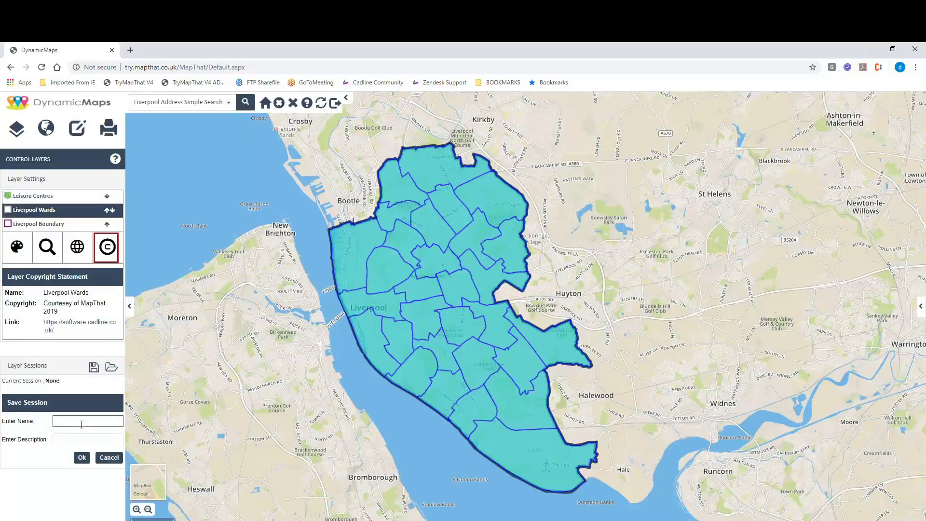
type("Blue Wards")
left_click(72, 437)
type("LCC")
left_click(82, 458)
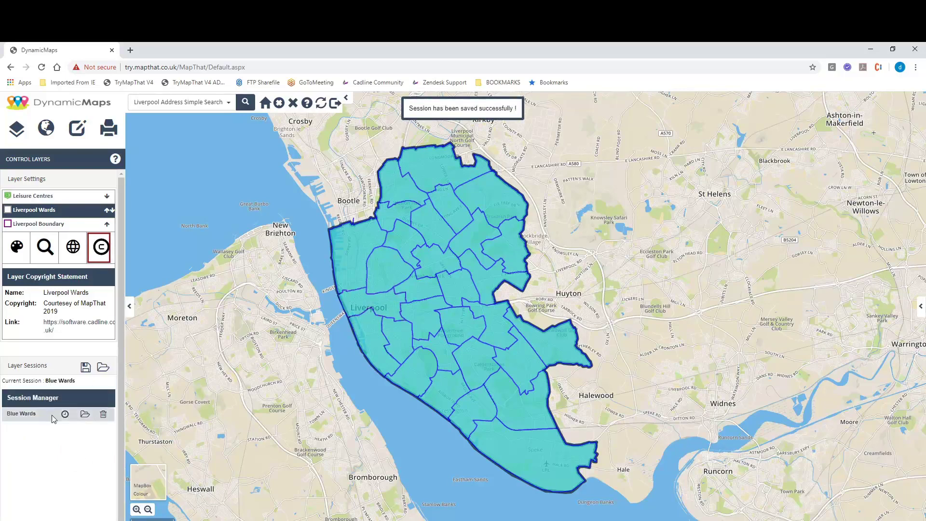
mouse_move(64, 416)
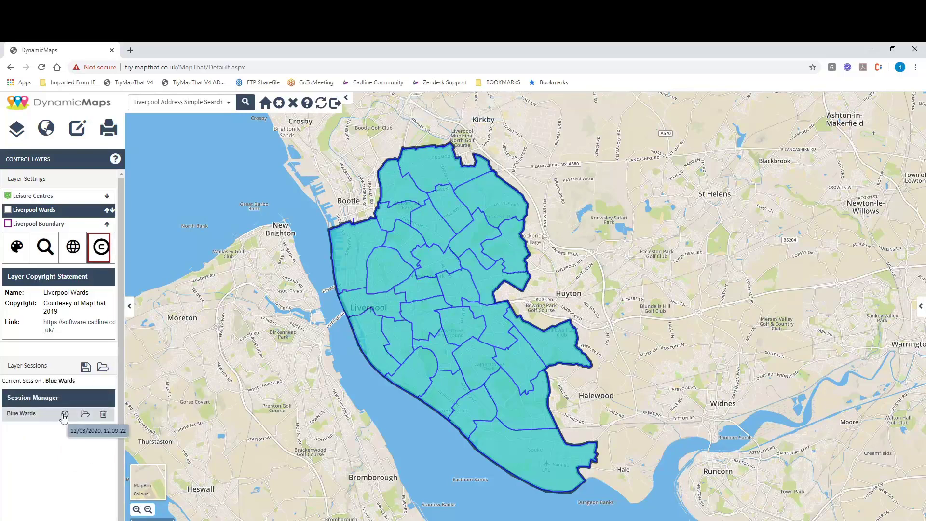